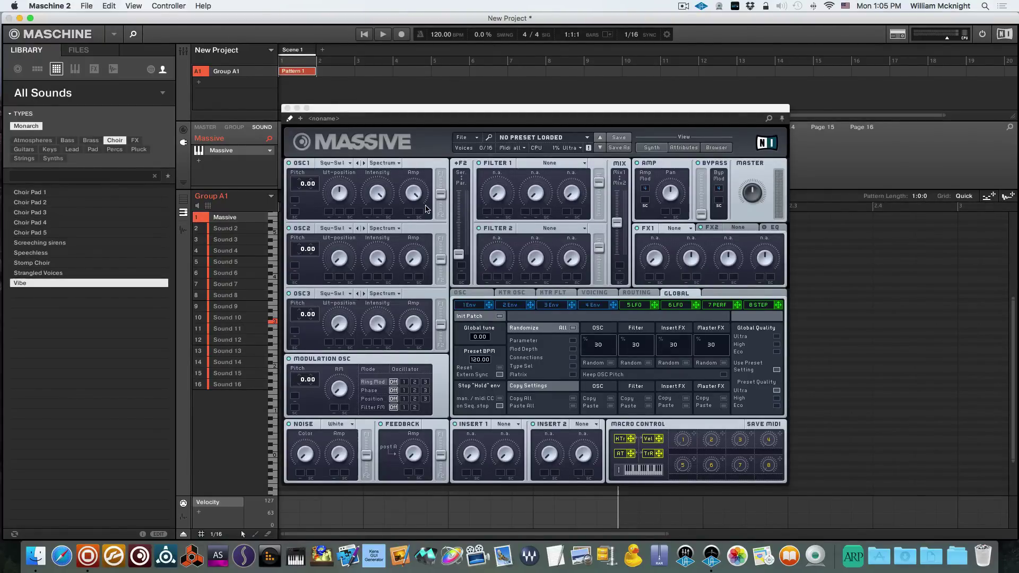
# - Set OSC1–OSC3 wavetables to Formant Square, with pitches 0.17, -0.17 and 12.00
pyautogui.click(349, 163)
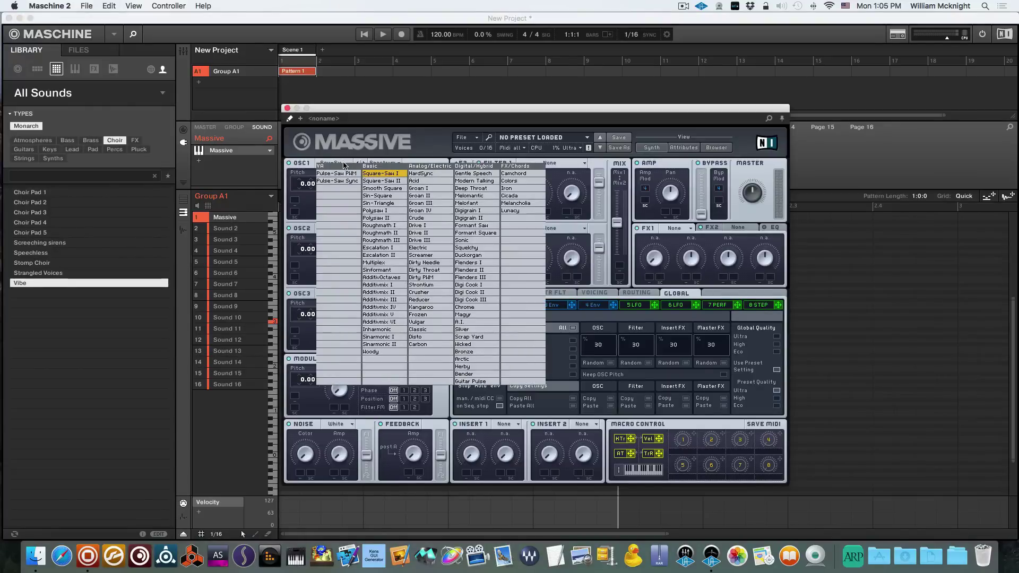
pyautogui.click(477, 233)
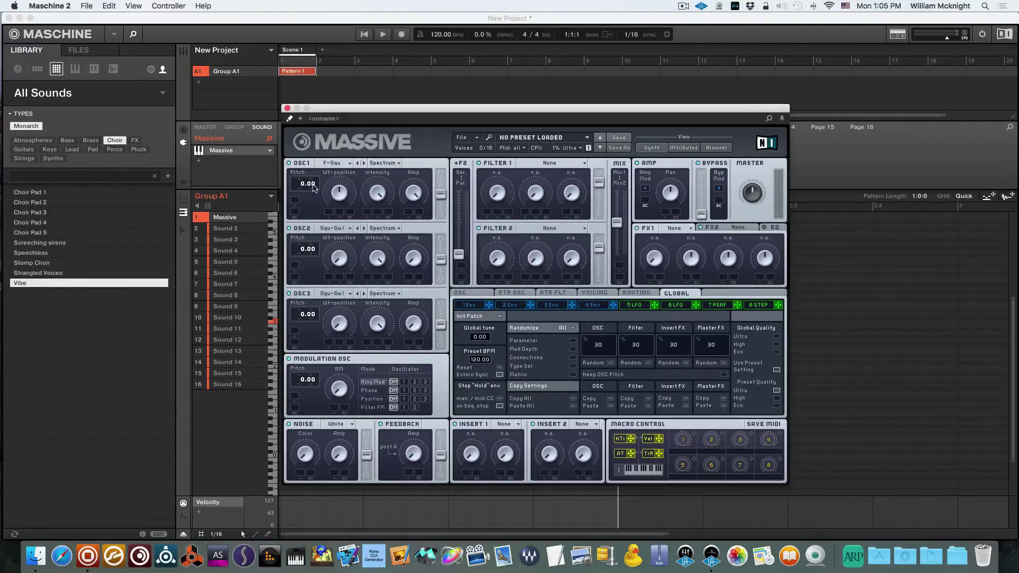
pyautogui.moveTo(314, 185); pyautogui.dragTo(314, 170)
pyautogui.click(350, 228)
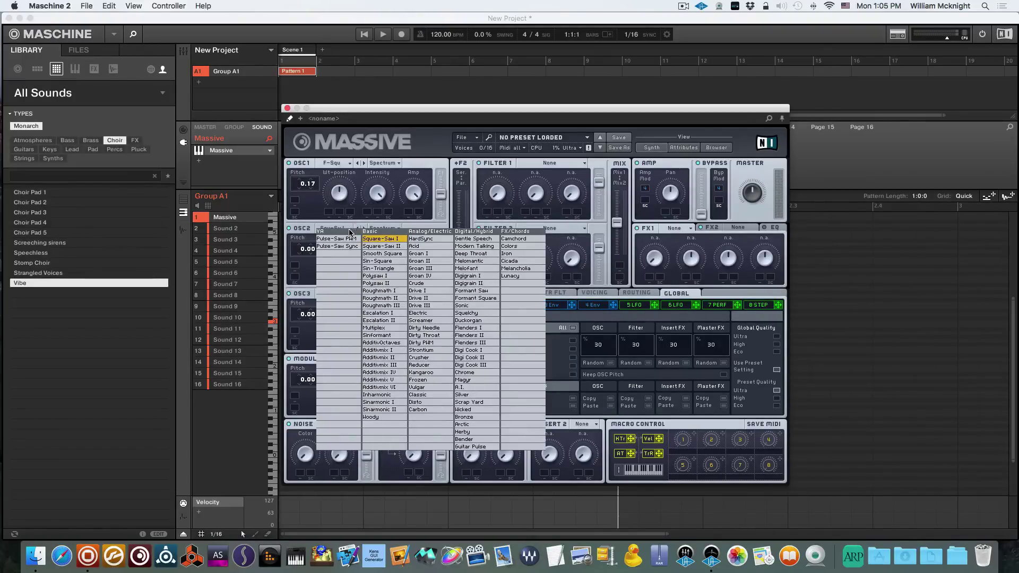
pyautogui.click(479, 298)
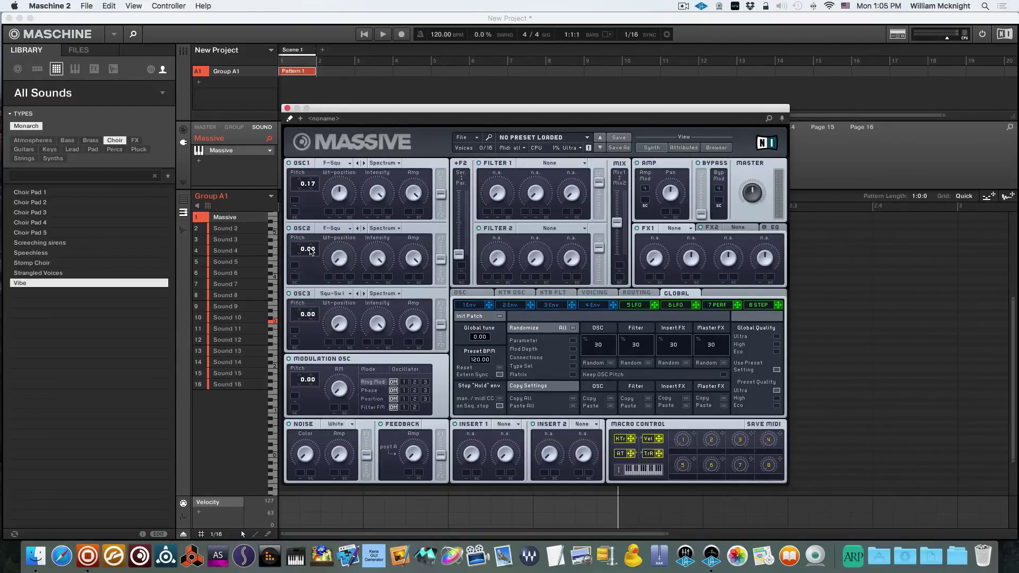
pyautogui.moveTo(310, 250); pyautogui.dragTo(308, 267)
pyautogui.click(349, 295)
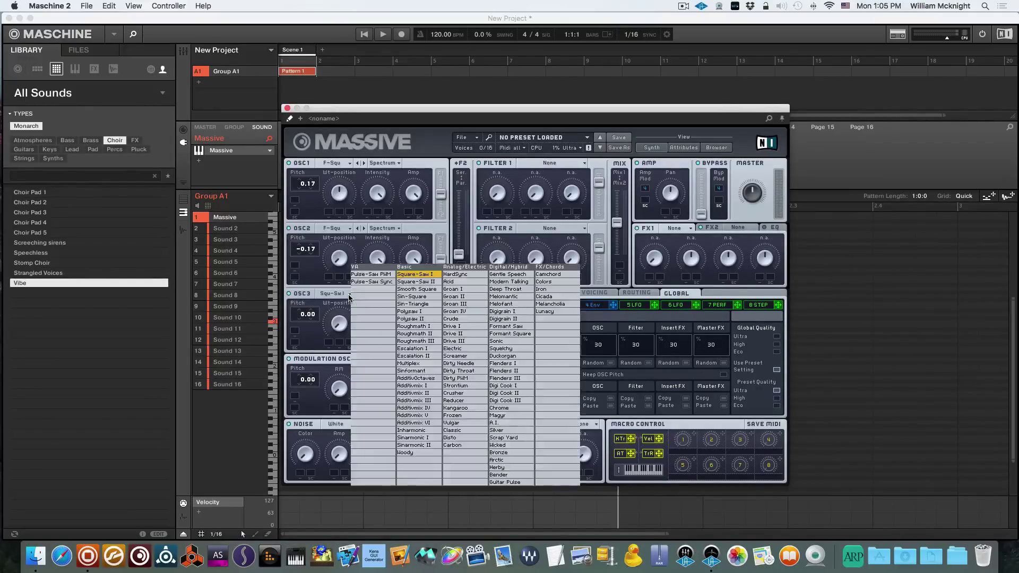
pyautogui.click(508, 333)
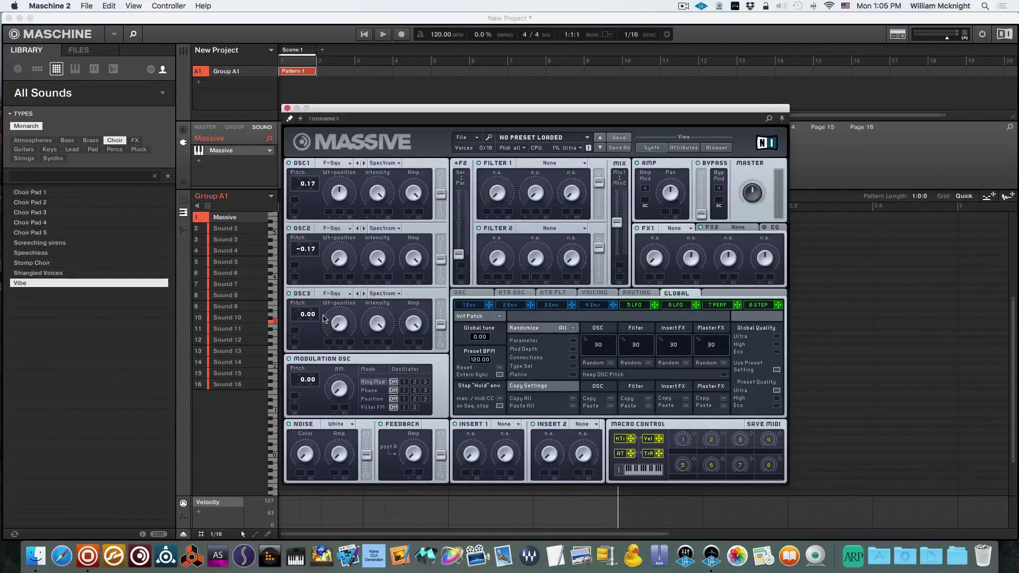
pyautogui.moveTo(299, 312); pyautogui.dragTo(292, 306)
# - Turn OSC3's Intensity knob down to about ten o'clock
pyautogui.moveTo(377, 322); pyautogui.dragTo(378, 345)
# - In the Voicing settings, set Unisono to 2 voices and Max voices to 64
pyautogui.click(594, 294)
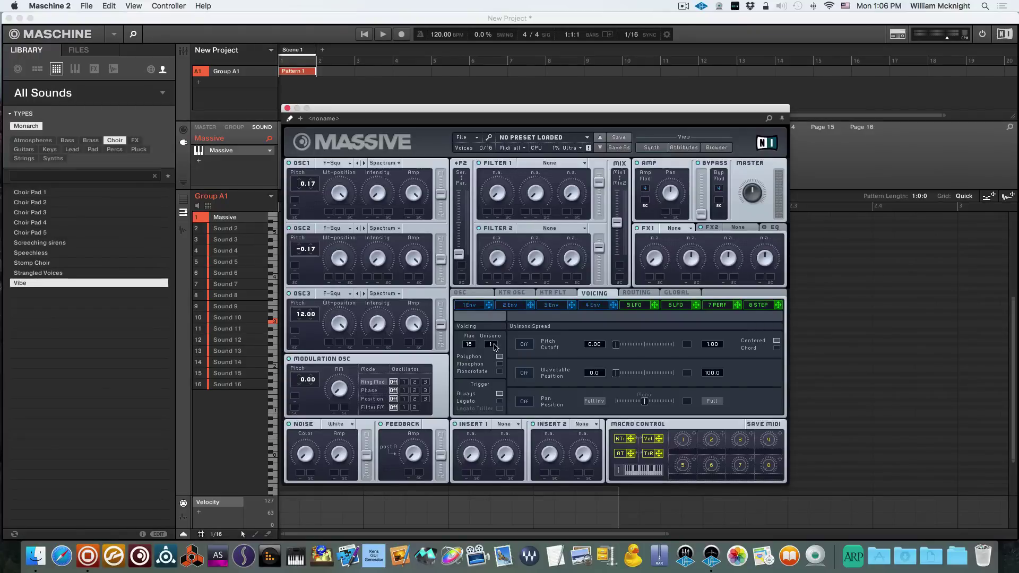
pyautogui.moveTo(494, 346); pyautogui.dragTo(477, 240)
pyautogui.moveTo(476, 350); pyautogui.dragTo(466, 275)
pyautogui.moveTo(474, 265); pyautogui.dragTo(475, 223)
# - Switch on unison Pitch Cutoff spread with added modulation, and turn on Pan Position spread
pyautogui.moveTo(627, 347); pyautogui.dragTo(643, 351)
pyautogui.click(527, 348)
pyautogui.moveTo(712, 345); pyautogui.dragTo(716, 364)
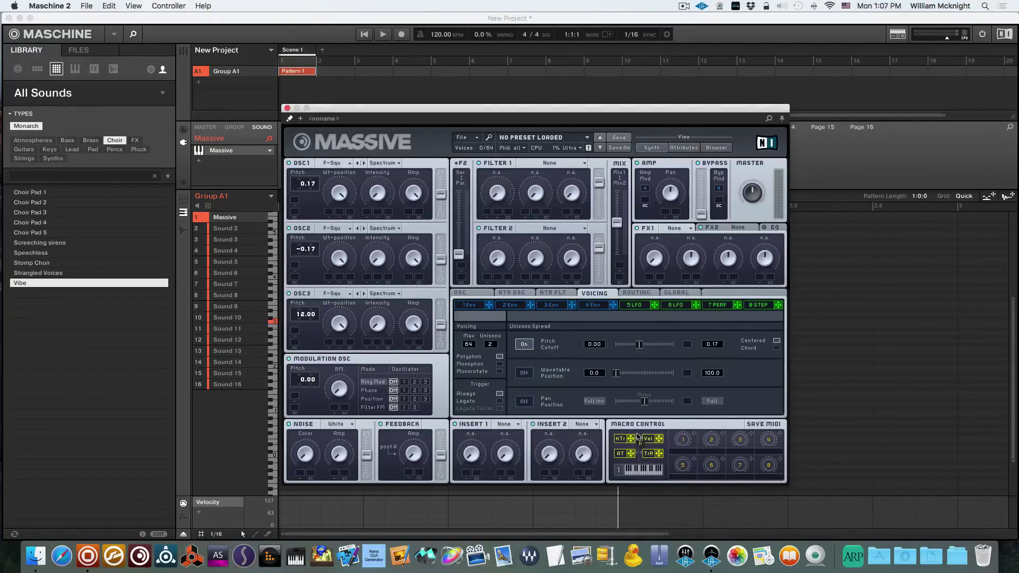
pyautogui.moveTo(693, 392); pyautogui.dragTo(687, 345)
pyautogui.moveTo(689, 346); pyautogui.dragTo(688, 338)
pyautogui.click(524, 401)
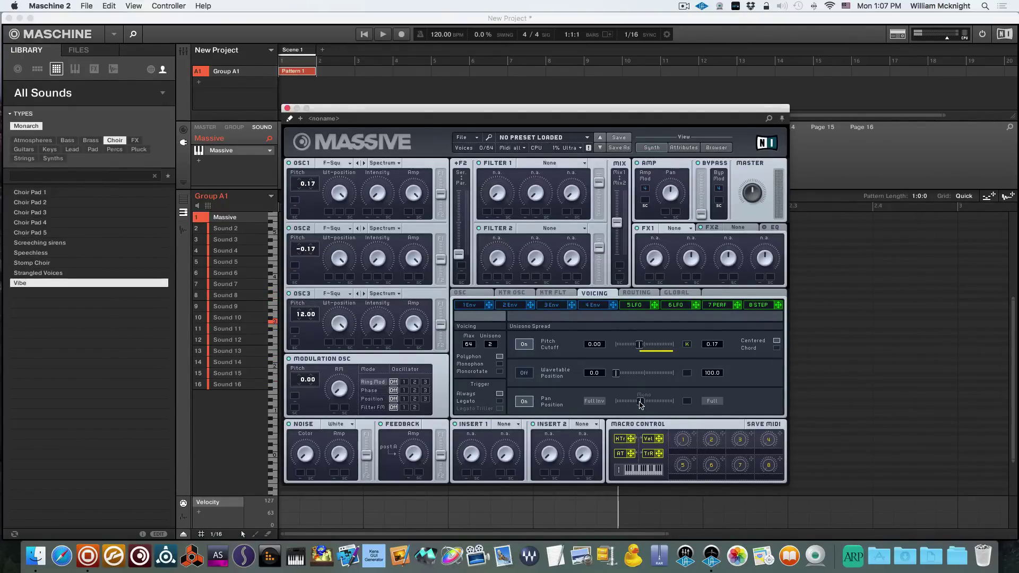
# - Load Chorus Ensemble into Massive's FX1 slot
pyautogui.click(690, 229)
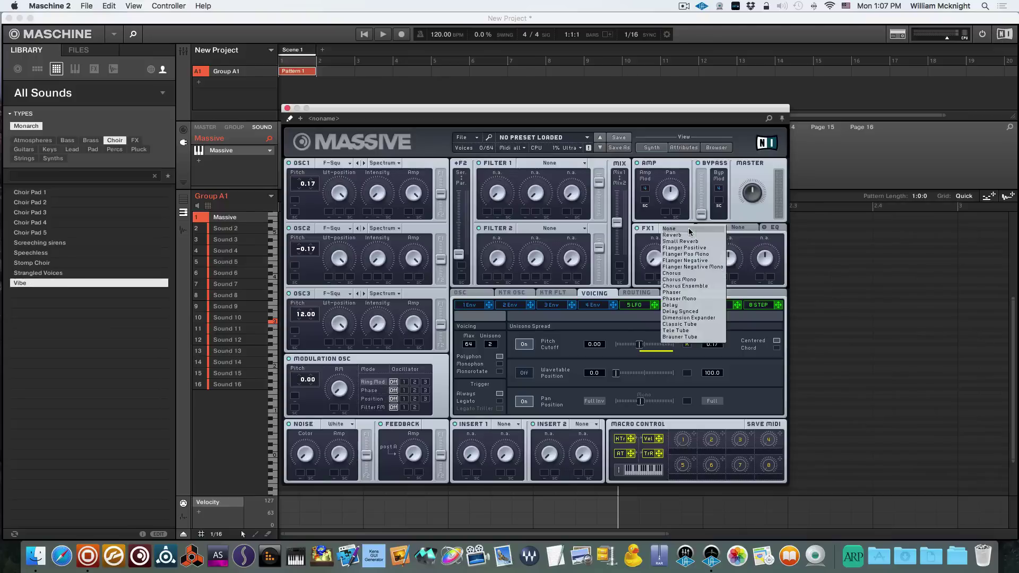
pyautogui.click(703, 285)
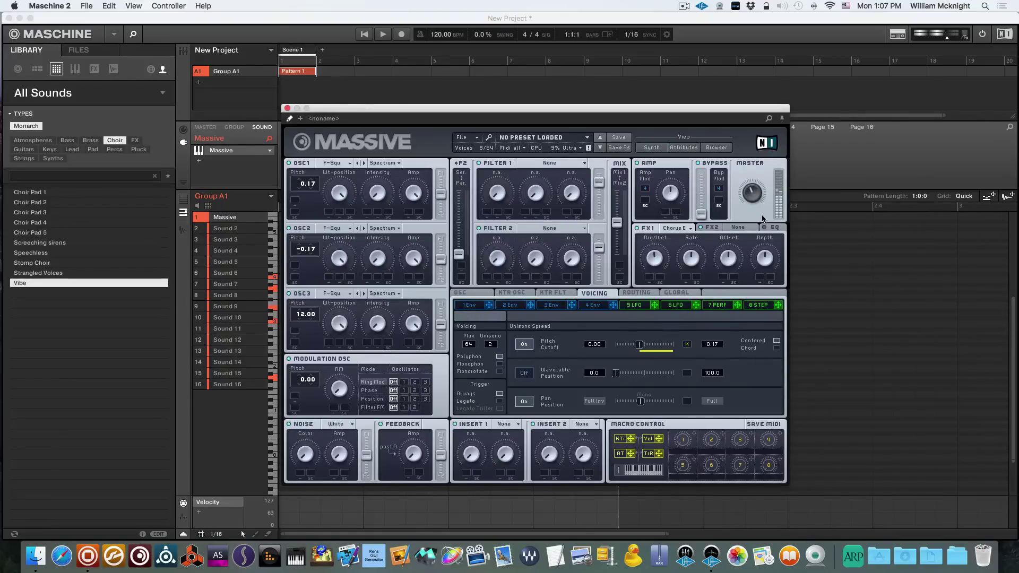
# - Load Dimension Expander into Massive's FX2 slot
pyautogui.click(712, 228)
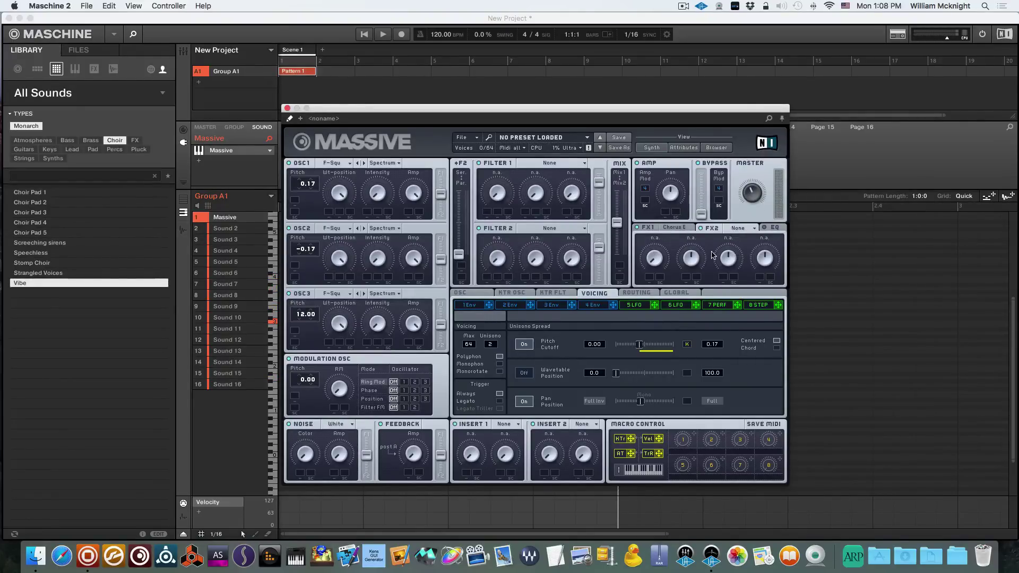
pyautogui.click(755, 229)
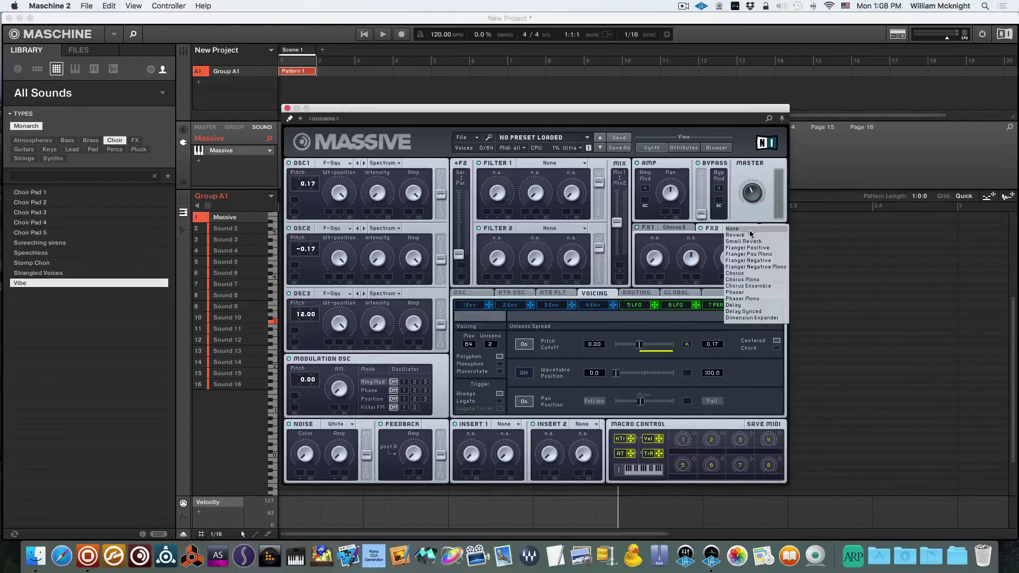
pyautogui.click(752, 318)
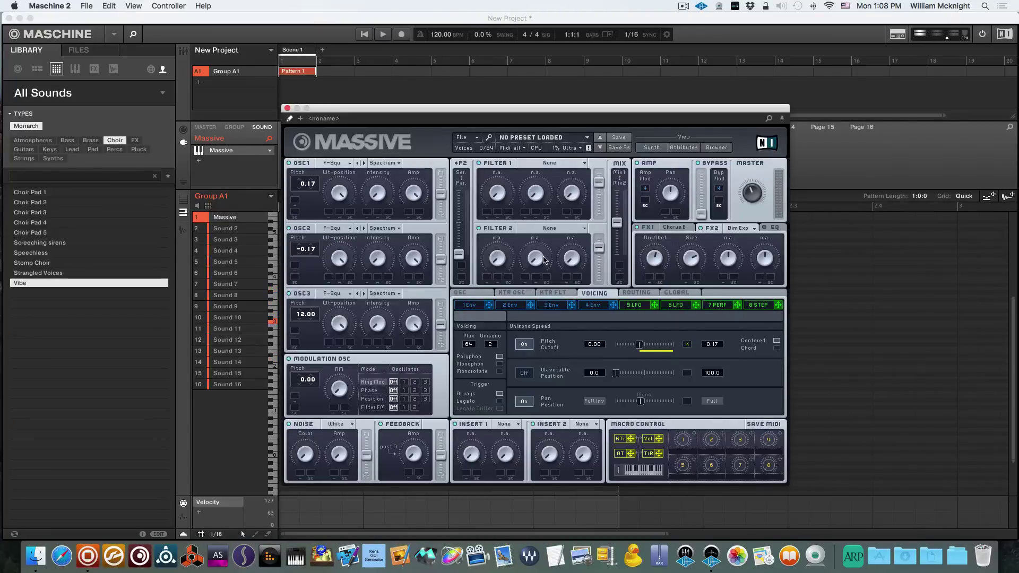
# - On the 4 Env tab, turn up the Attack and reshape the Decay
pyautogui.click(596, 305)
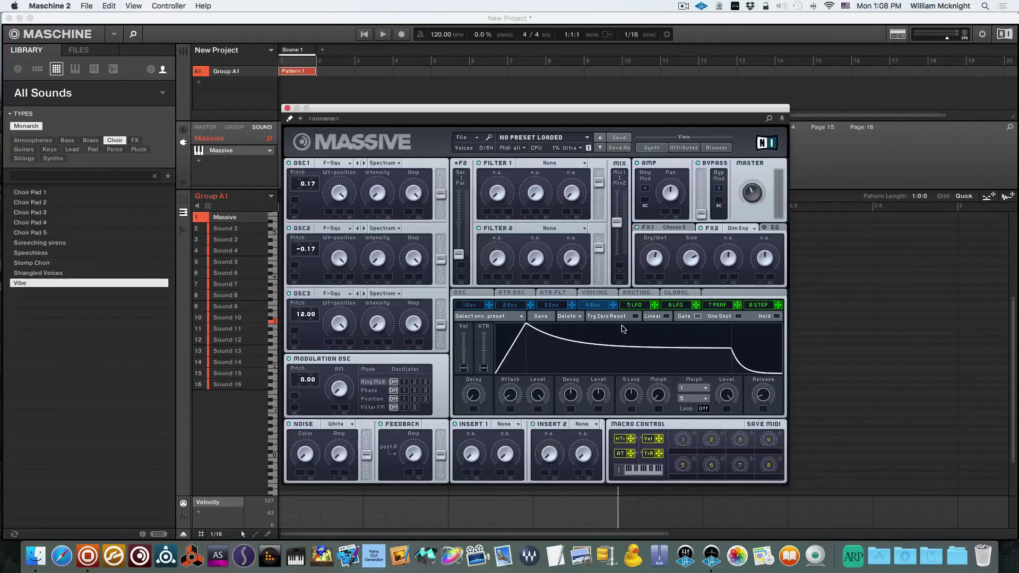
pyautogui.moveTo(513, 399); pyautogui.dragTo(506, 376)
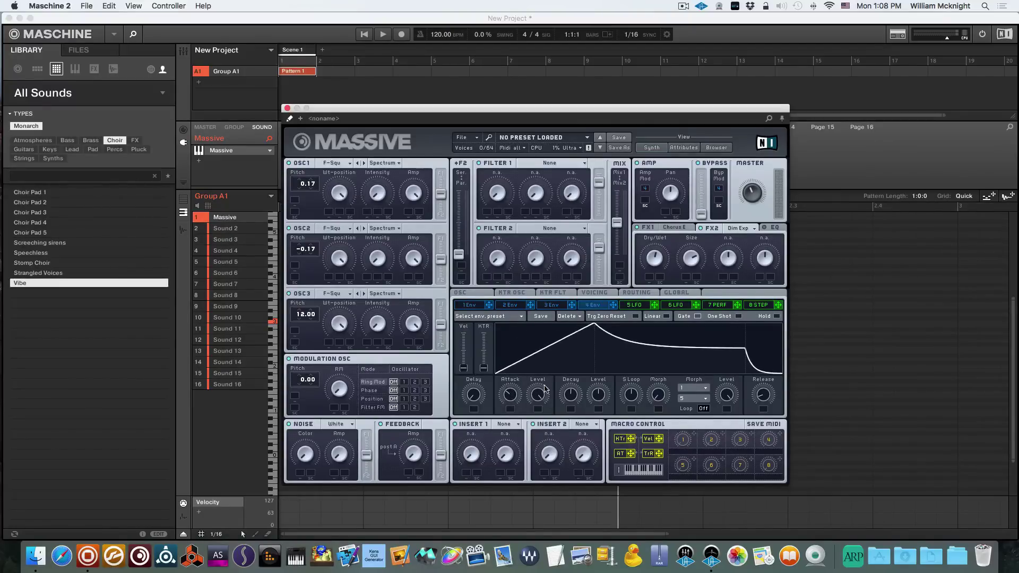
pyautogui.moveTo(571, 401); pyautogui.dragTo(593, 381)
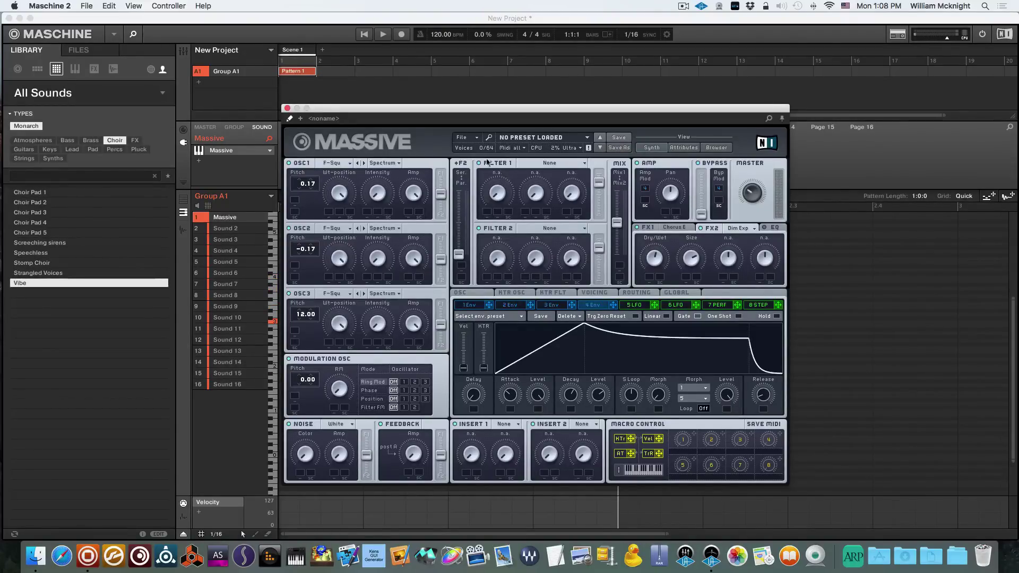
# - Insert Internal > Grain Delay into a new slot after Massive
pyautogui.moveTo(380, 108); pyautogui.dragTo(608, 130)
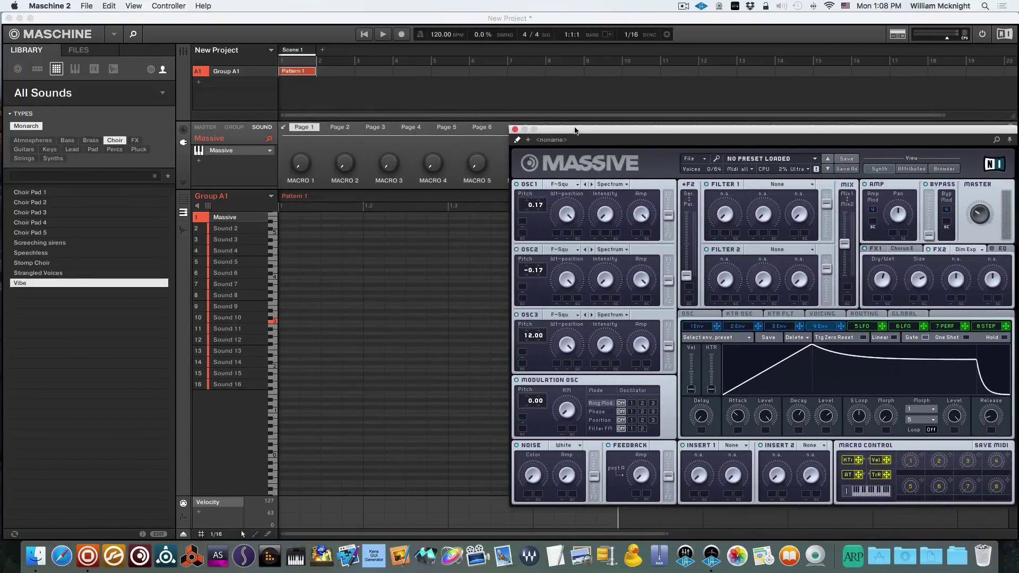
pyautogui.click(200, 161)
pyautogui.moveTo(273, 184)
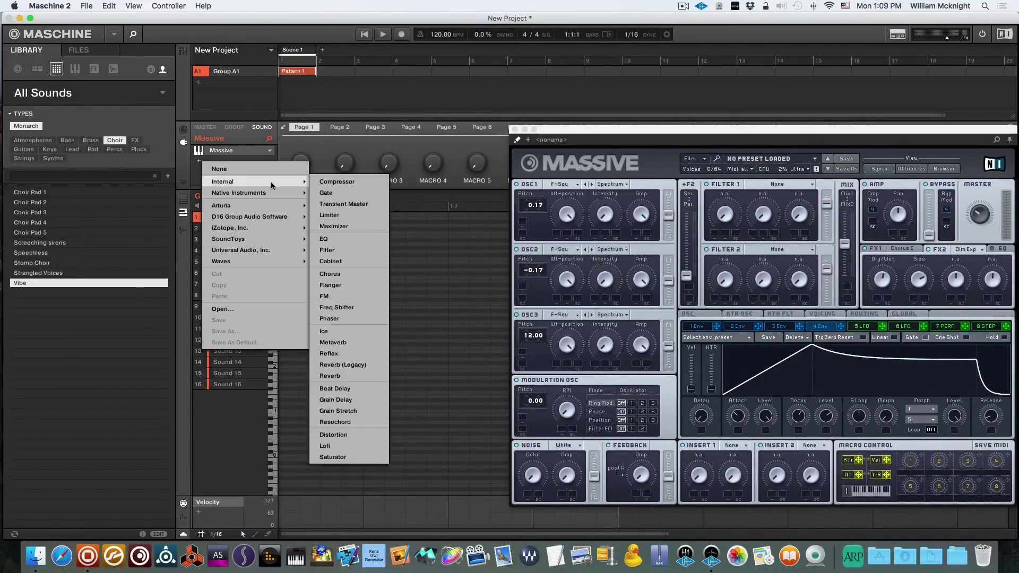
pyautogui.click(340, 400)
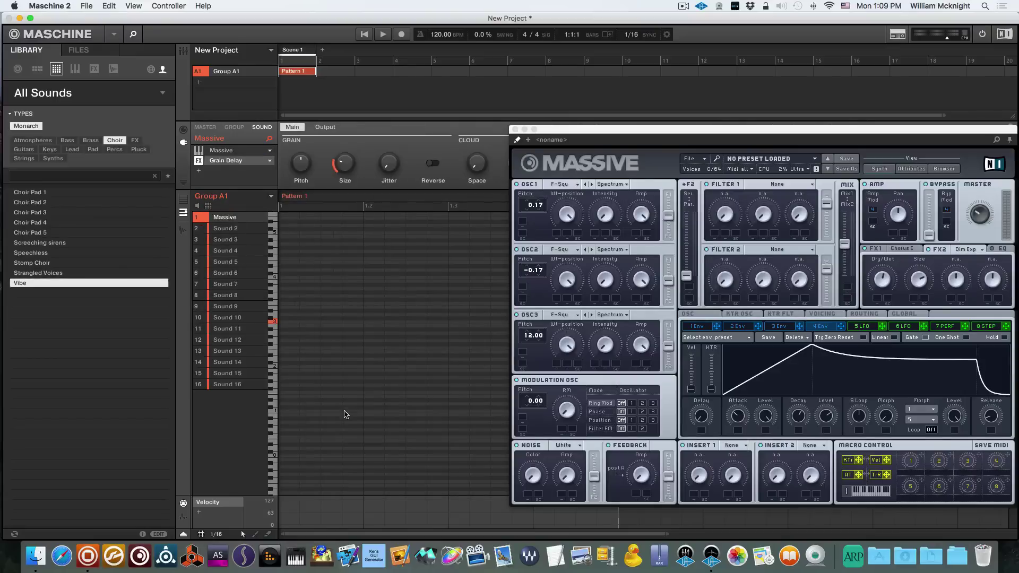
pyautogui.moveTo(558, 130); pyautogui.dragTo(351, 219)
# - Set Grain Delay Pitch 5.0, Jitter 17.0 %, Space 17.0 % and Mix 68.0 %
pyautogui.moveTo(302, 165)
pyautogui.mouseDown()
pyautogui.moveTo(302, 154)
pyautogui.moveTo(302, 165)
pyautogui.mouseUp()
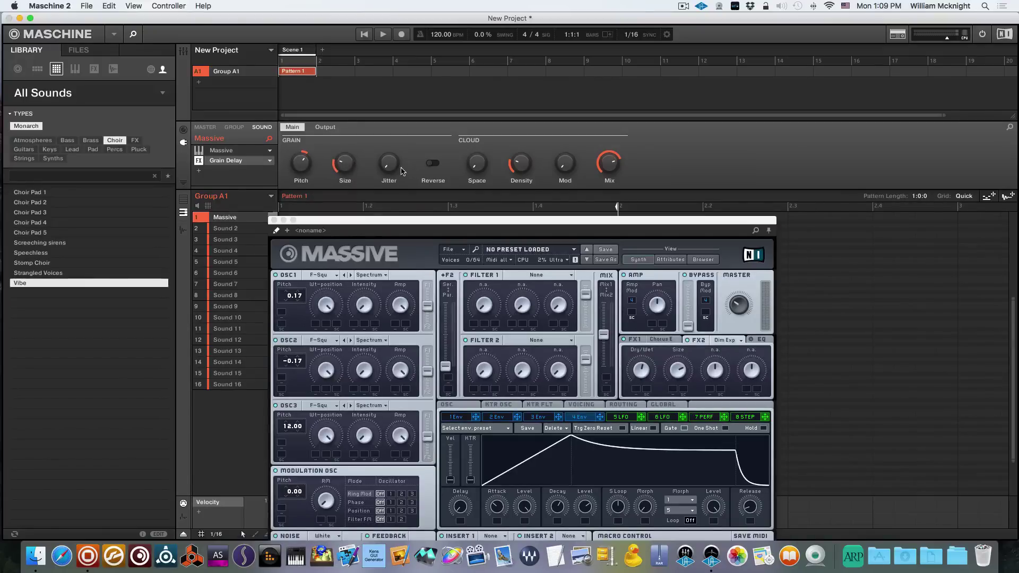
pyautogui.moveTo(391, 168)
pyautogui.moveTo(391, 168); pyautogui.dragTo(391, 162)
pyautogui.moveTo(480, 169)
pyautogui.moveTo(481, 169); pyautogui.dragTo(481, 168)
pyautogui.moveTo(609, 166); pyautogui.dragTo(609, 166)
# - Insert Internal > Reverb into a new slot after Grain Delay
pyautogui.click(199, 171)
pyautogui.moveTo(242, 194)
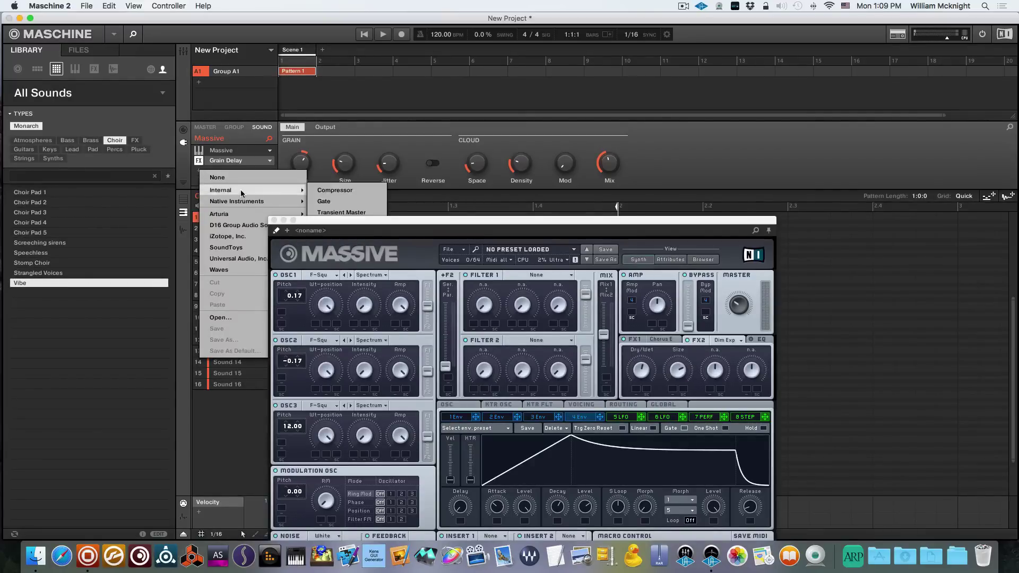
pyautogui.moveTo(332, 220); pyautogui.dragTo(573, 187)
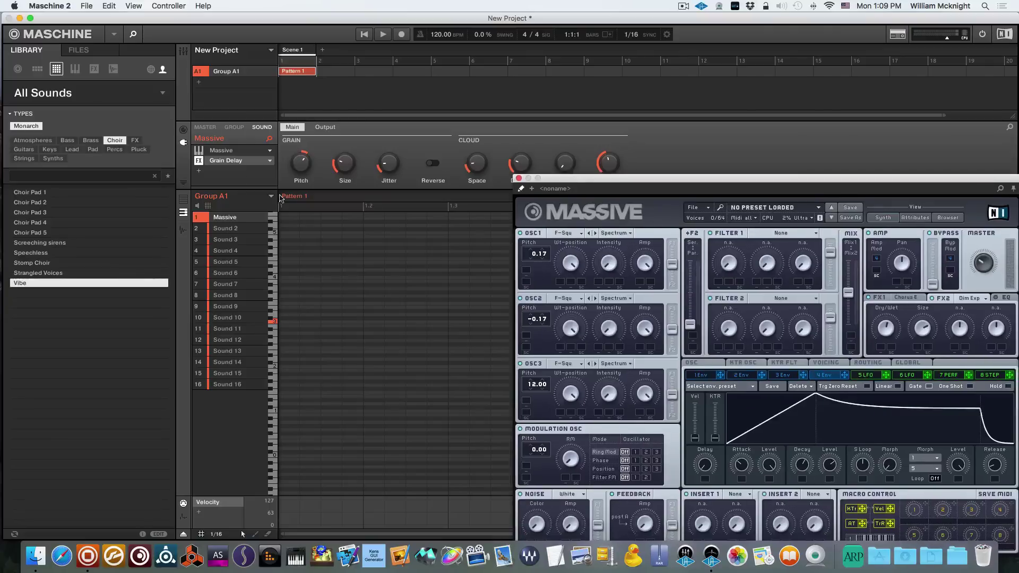
pyautogui.click(199, 171)
pyautogui.moveTo(249, 190)
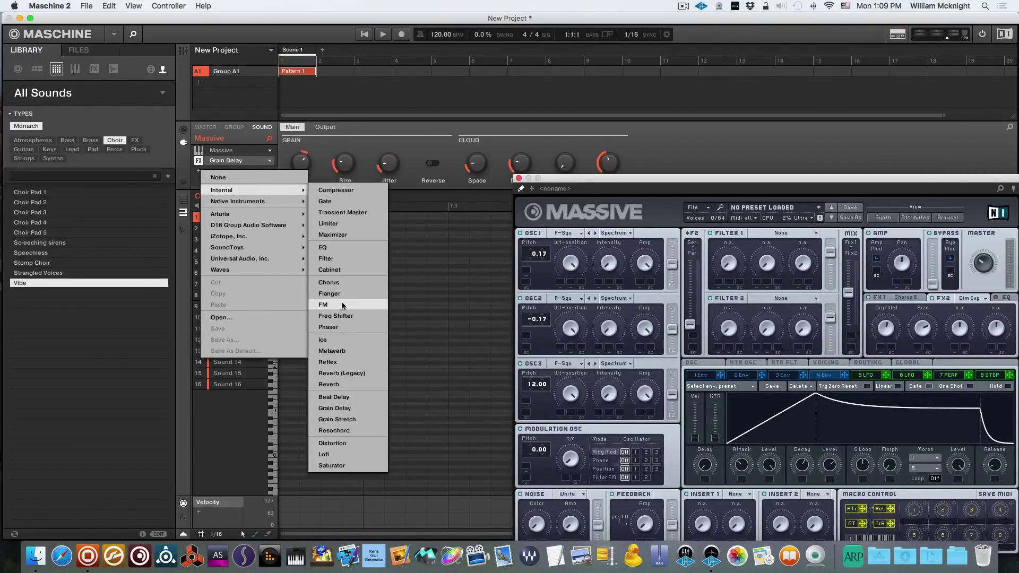
pyautogui.click(346, 385)
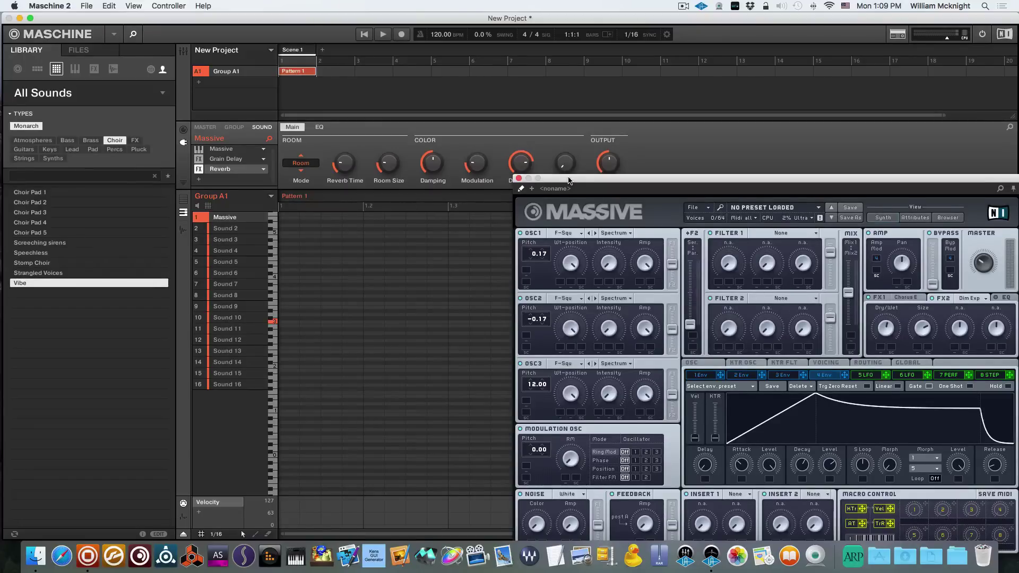
pyautogui.moveTo(569, 184); pyautogui.dragTo(539, 219)
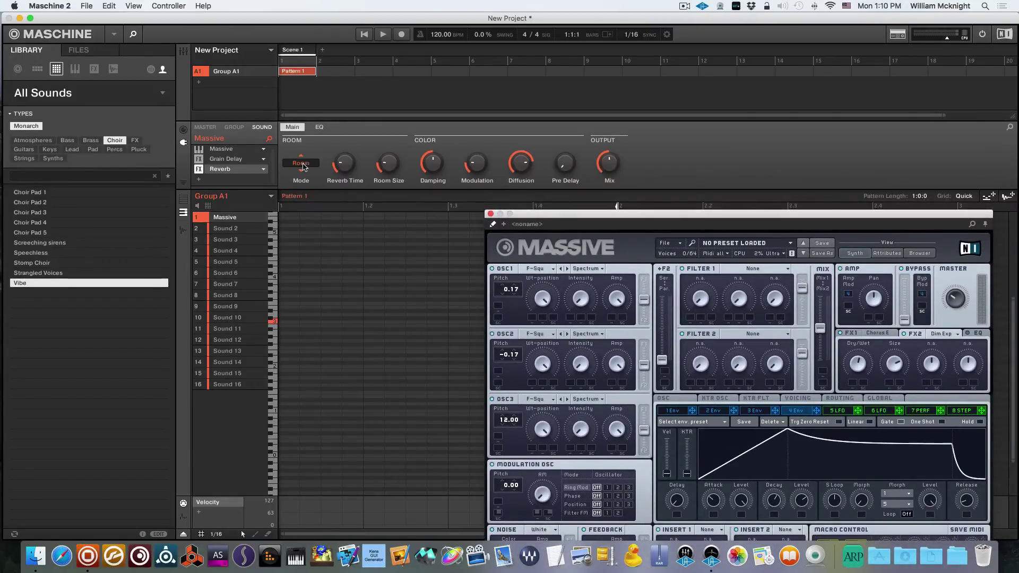
# - Set the reverb to Hall with 3.6 s time, 51.0 % room size and 41.0 % mix
pyautogui.click(303, 164)
pyautogui.click(302, 188)
pyautogui.moveTo(343, 168); pyautogui.dragTo(343, 159)
pyautogui.moveTo(388, 164); pyautogui.dragTo(388, 154)
pyautogui.moveTo(611, 164); pyautogui.dragTo(611, 166)
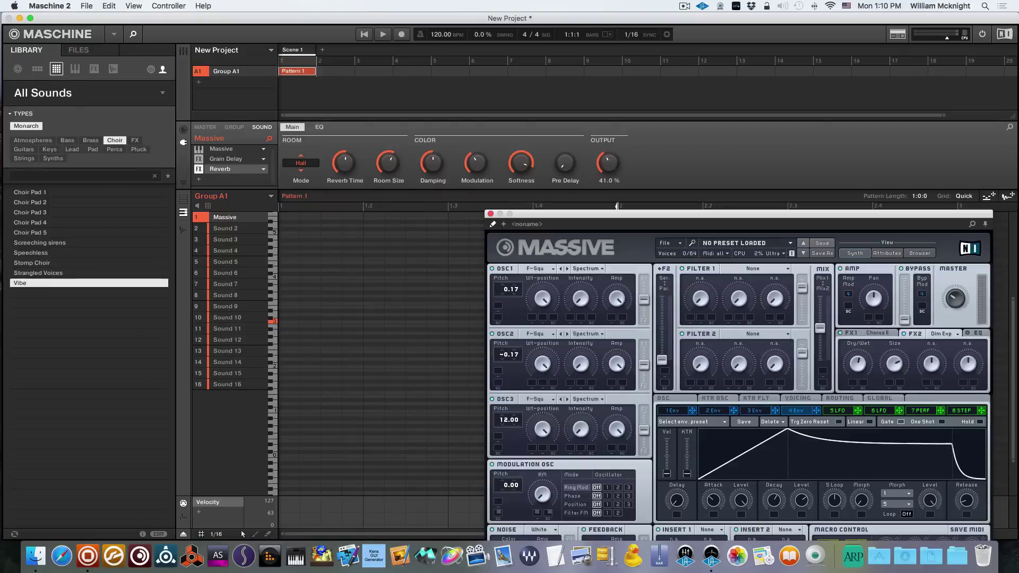